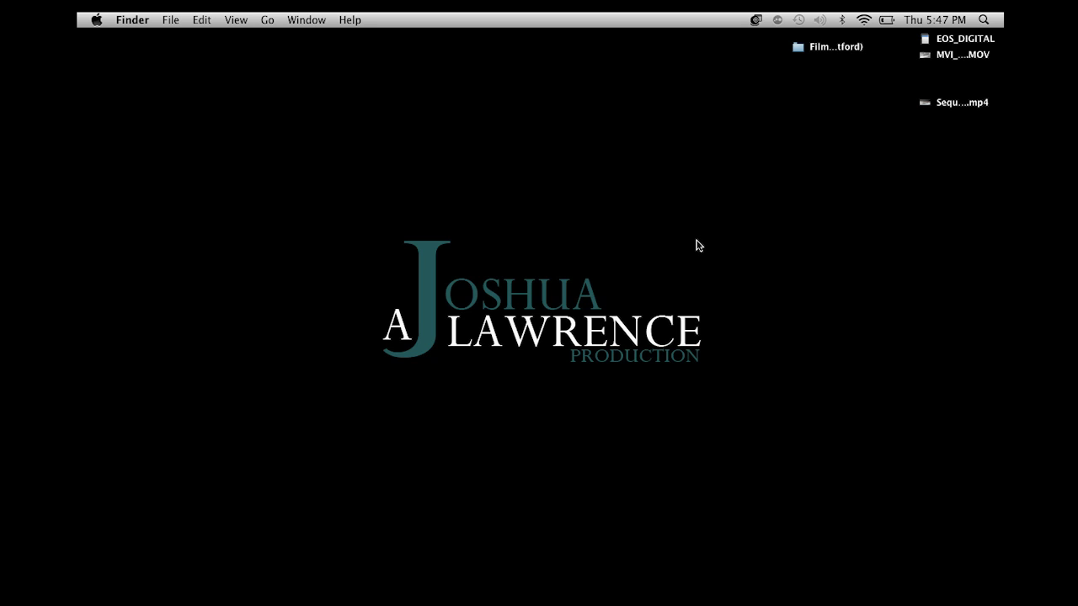
# Quick Look the letterbox template pack folder, then restore the CC project window and nudge it down.
pyautogui.click(814, 48)
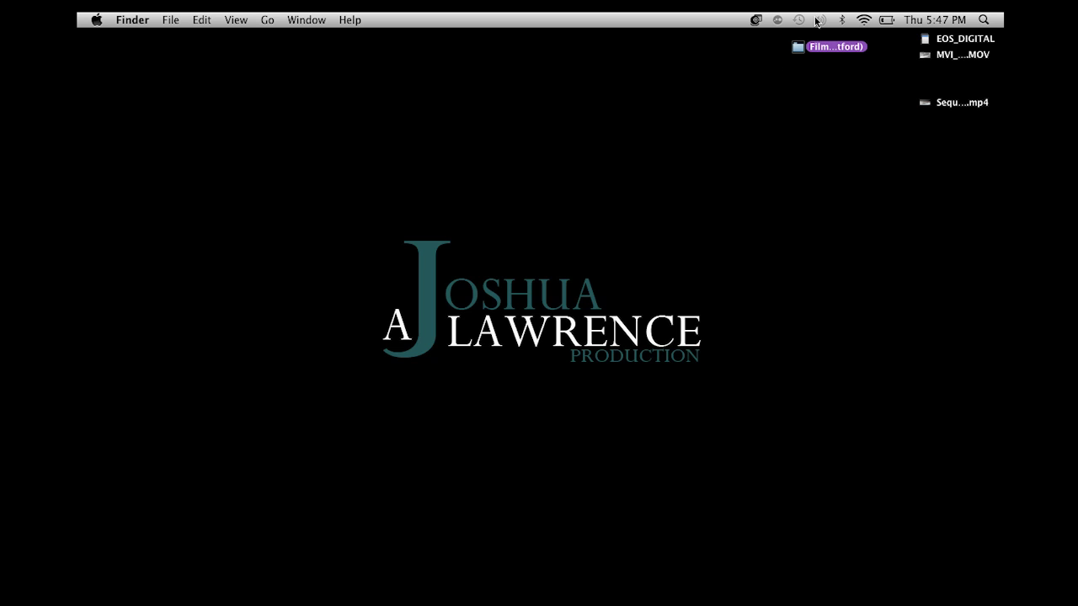
pyautogui.press('space')
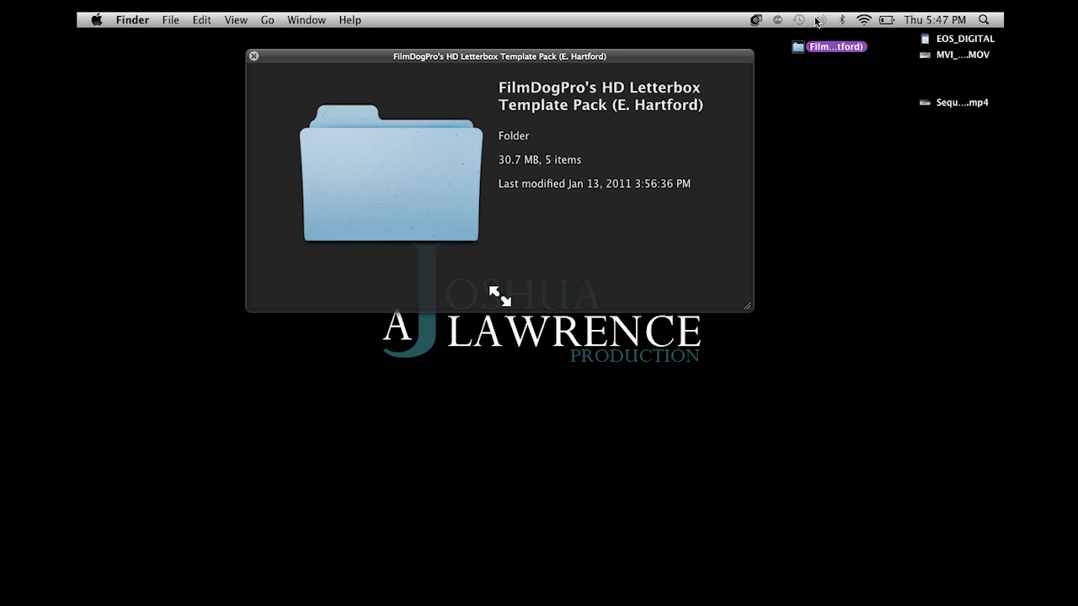
pyautogui.click(253, 56)
pyautogui.moveTo(838, 560)
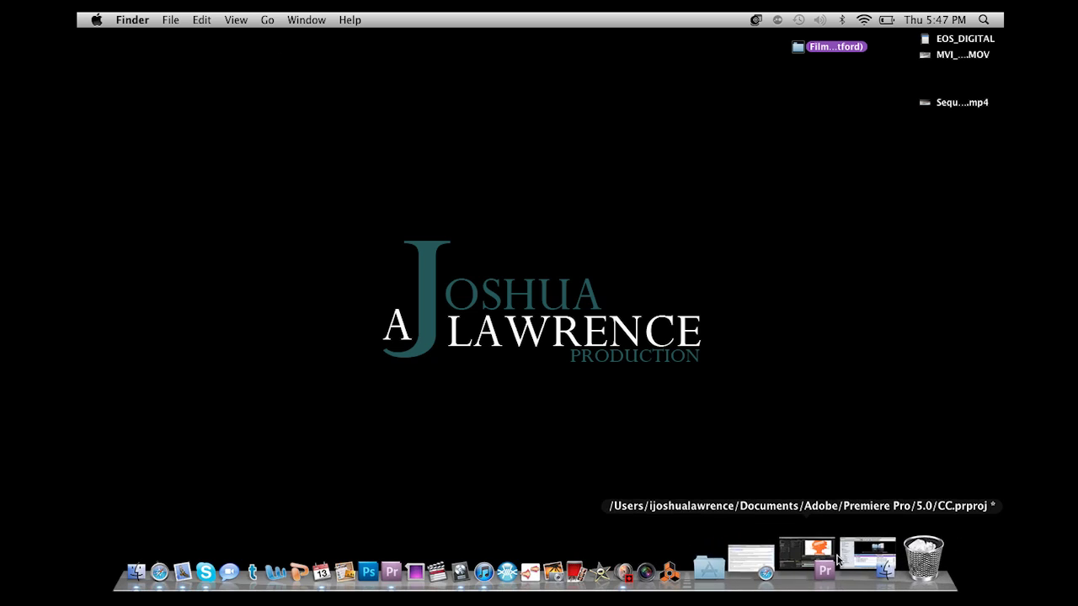
pyautogui.click(828, 560)
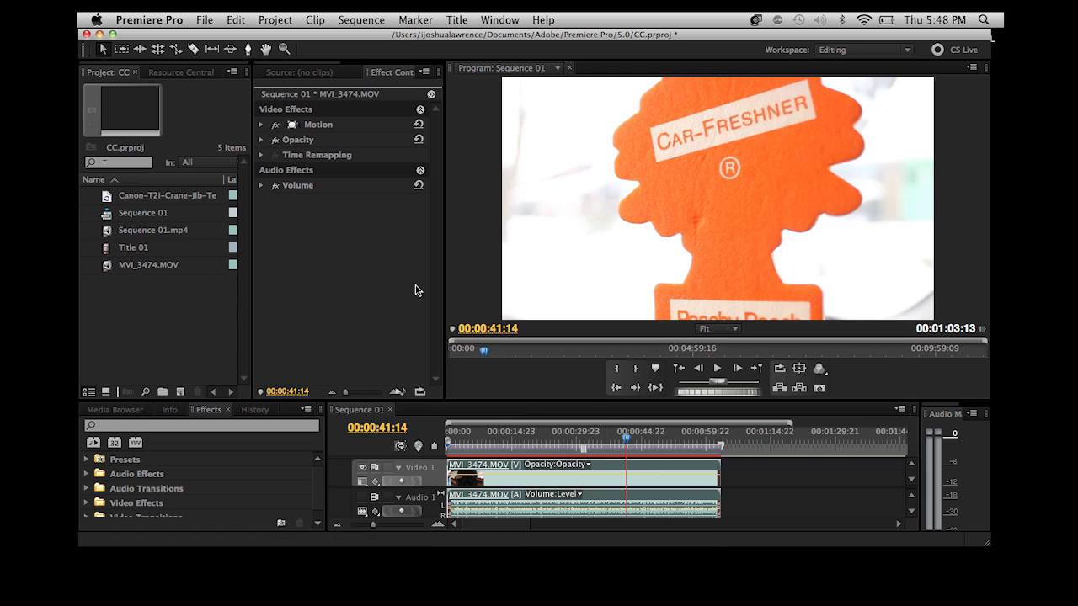
pyautogui.moveTo(544, 42); pyautogui.dragTo(542, 66)
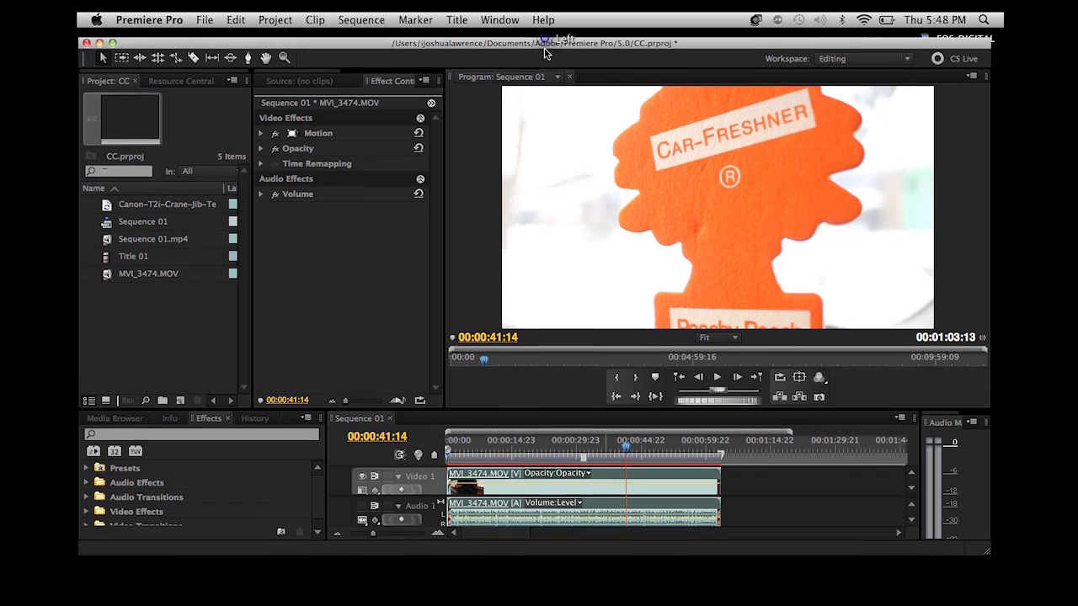
# Open the HD Letterbox Template Pack folder over Premiere and expand its 1080p subfolder.
pyautogui.doubleClick(824, 47)
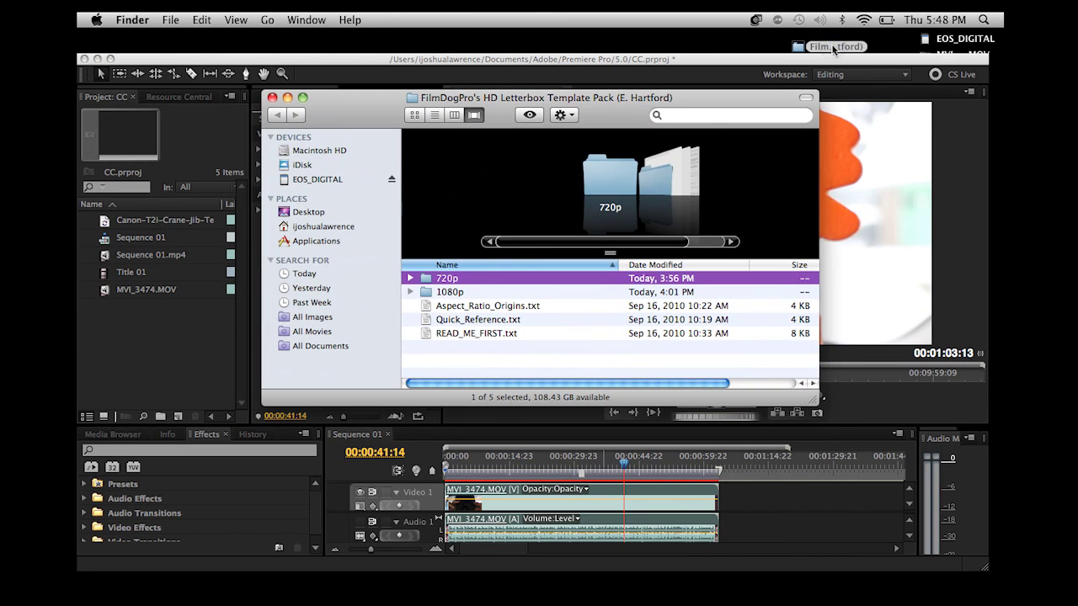
pyautogui.moveTo(505, 99); pyautogui.dragTo(659, 59)
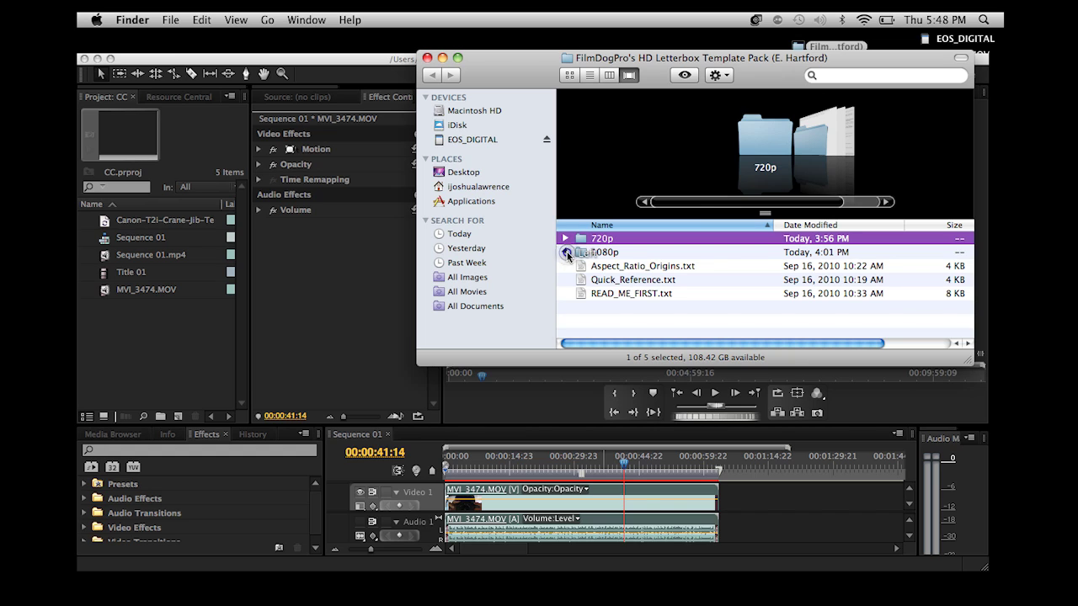
pyautogui.click(565, 239)
# Scroll through the 1080p templates and select 1080p_3.55-1_Letterbox_Template.png.
pyautogui.scroll(-5, 649, 286)
pyautogui.scroll(-2, 645, 263)
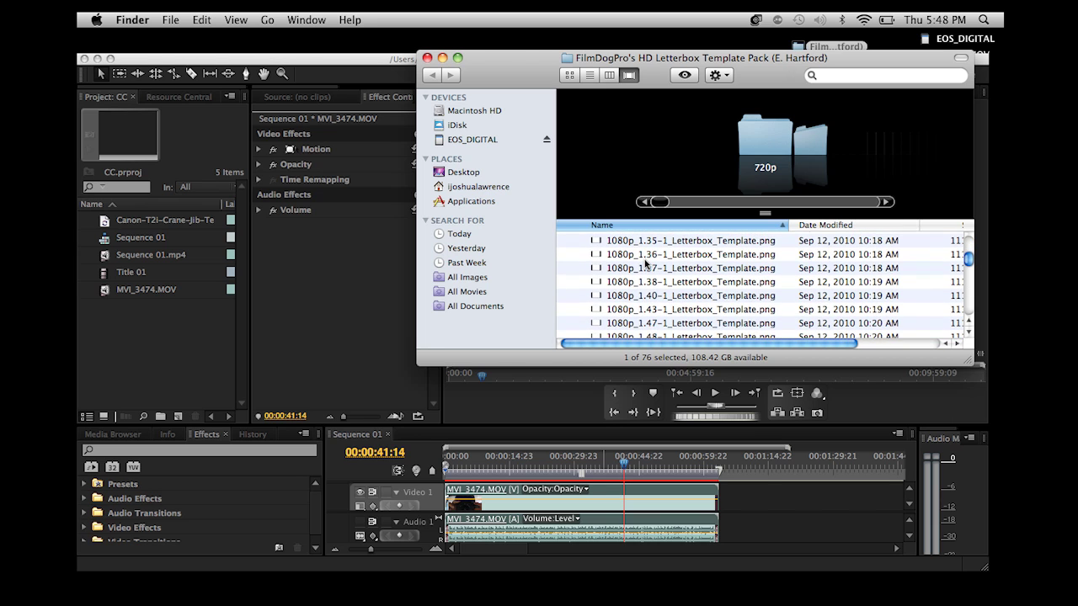
pyautogui.scroll(-2, 645, 264)
pyautogui.scroll(-2, 646, 263)
pyautogui.scroll(-2, 645, 263)
pyautogui.scroll(-2, 645, 263)
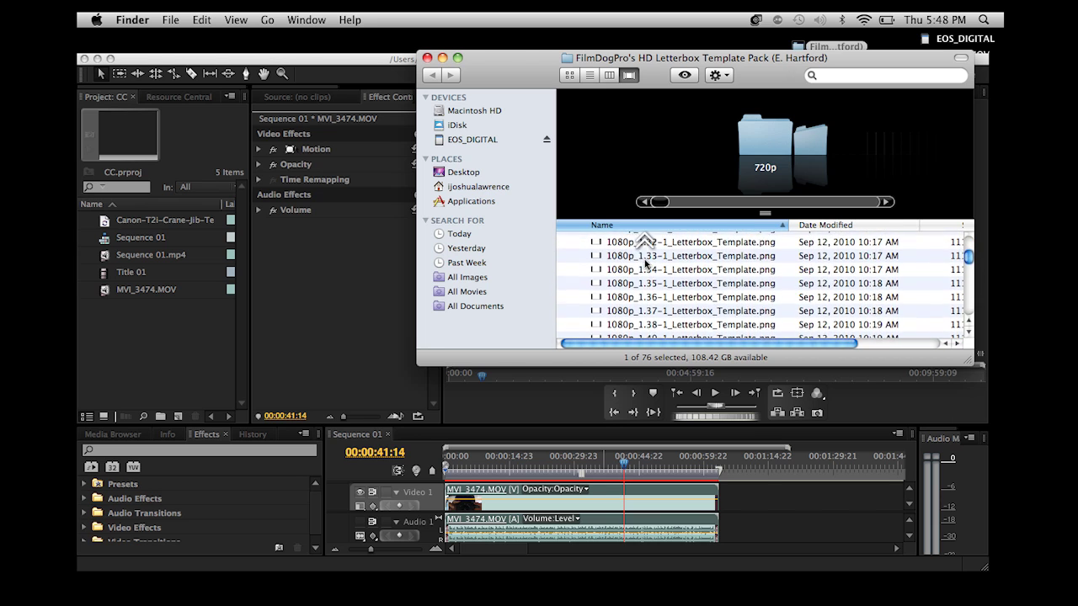
pyautogui.scroll(-2, 645, 263)
pyautogui.scroll(-2, 645, 264)
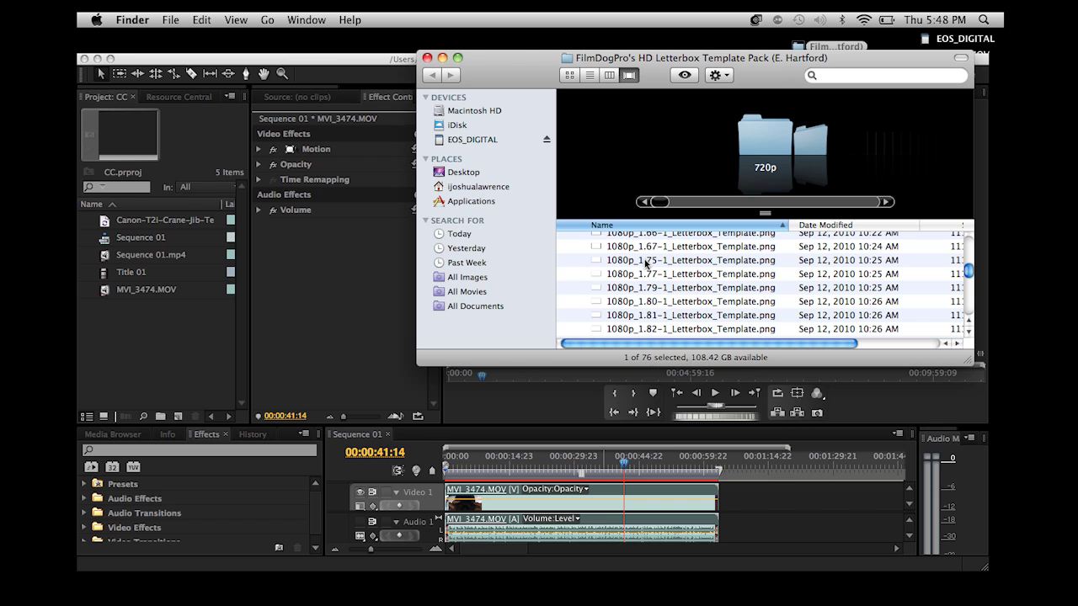
pyautogui.scroll(-2, 646, 264)
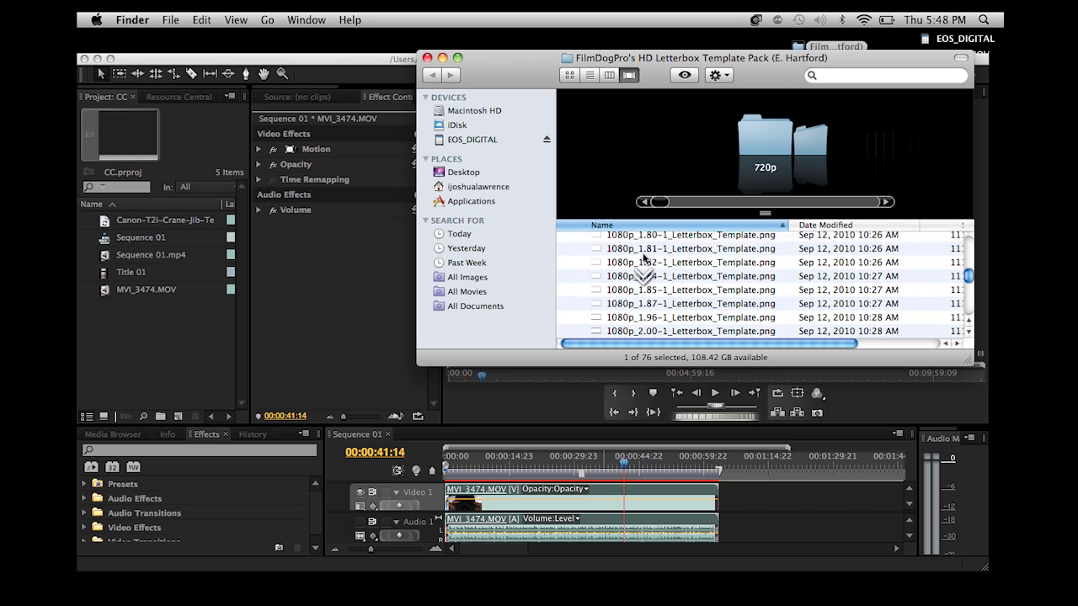
pyautogui.scroll(-2, 646, 264)
pyautogui.scroll(-2, 645, 263)
pyautogui.scroll(-2, 644, 260)
pyautogui.scroll(-3, 644, 258)
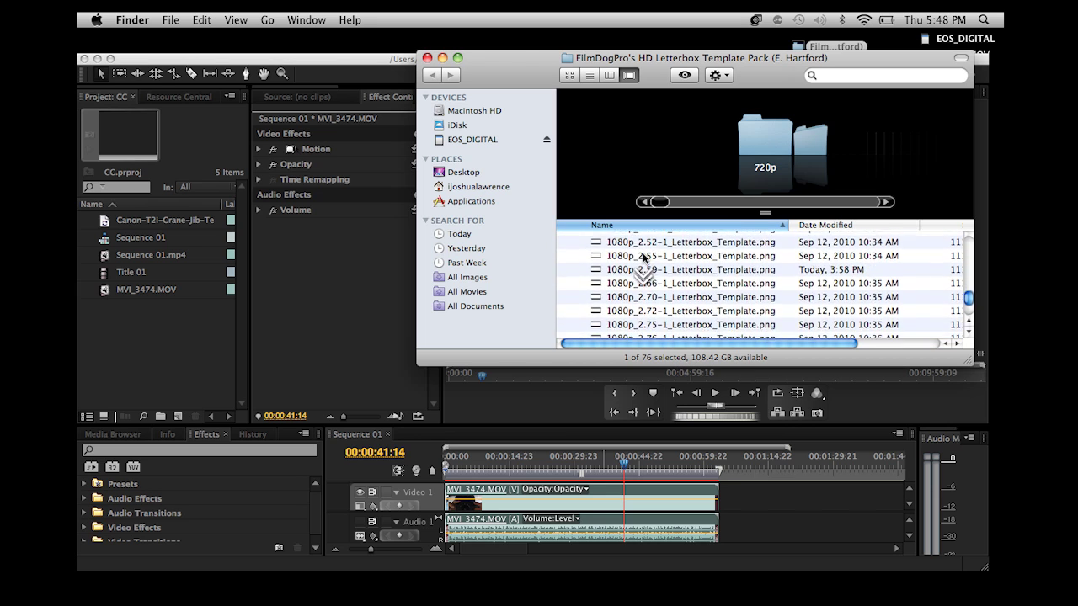
pyautogui.scroll(-3, 644, 258)
pyautogui.scroll(-1, 645, 258)
pyautogui.scroll(1, 646, 264)
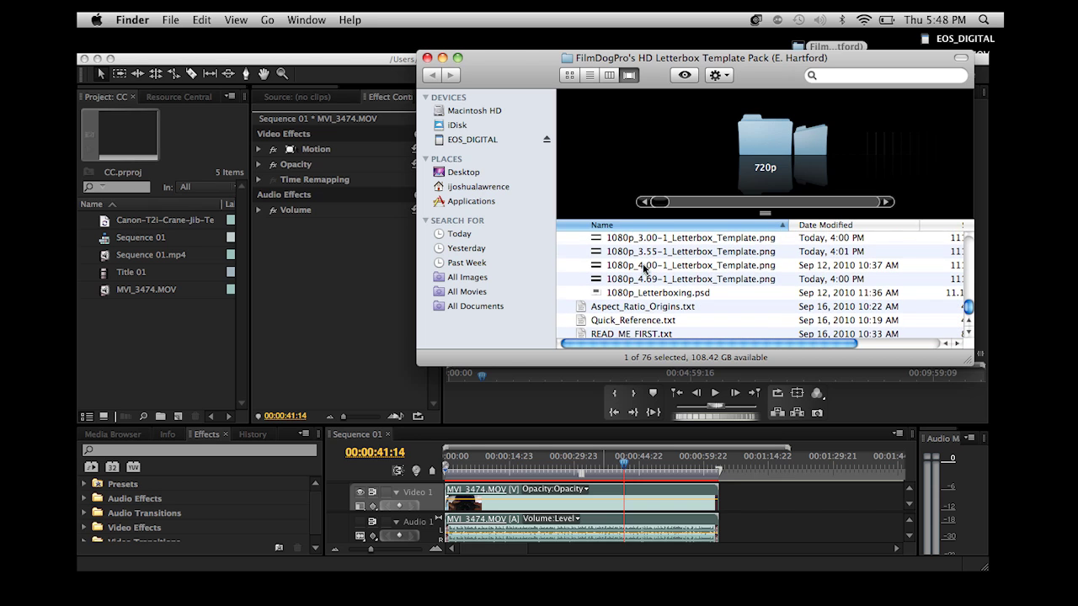
pyautogui.click(646, 258)
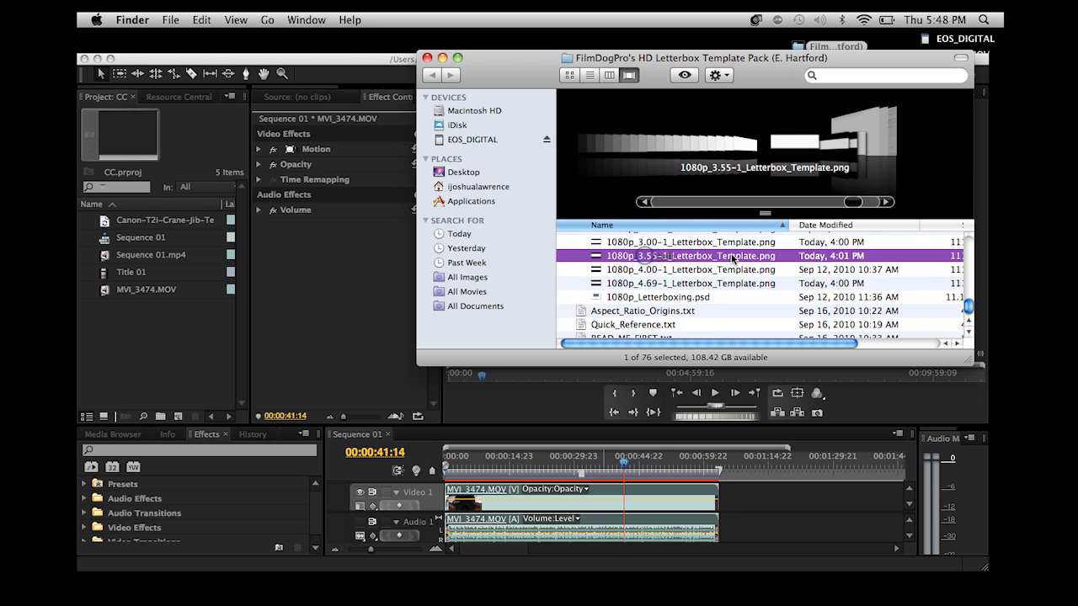
# Import 1080p_3.55-1_Letterbox_Template.png and lay it on Video 2, stretched to the footage length.
pyautogui.moveTo(646, 259); pyautogui.dragTo(186, 289)
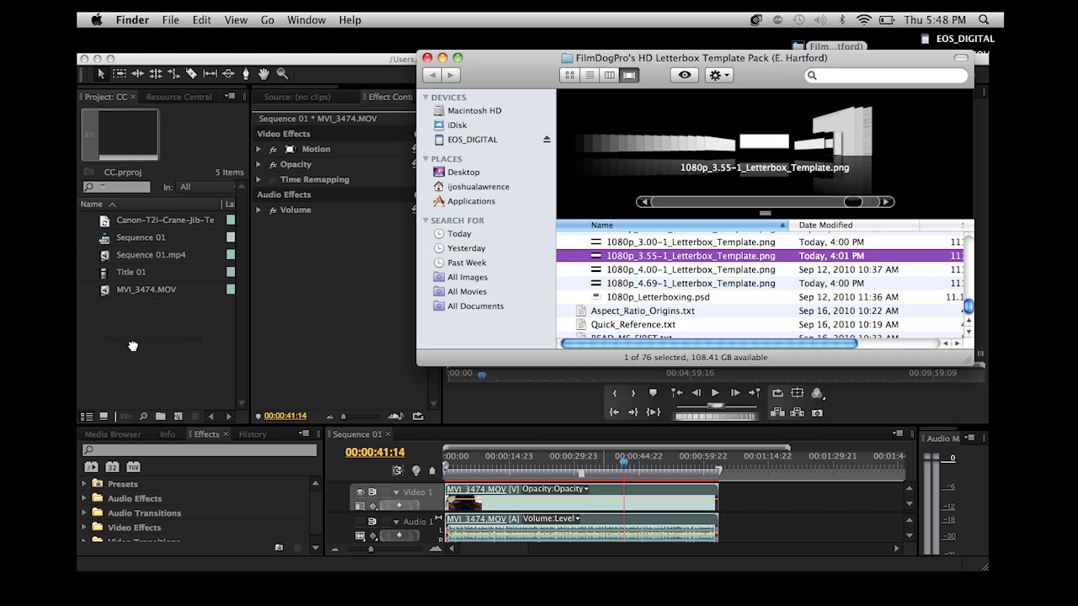
pyautogui.click(186, 355)
pyautogui.click(909, 487)
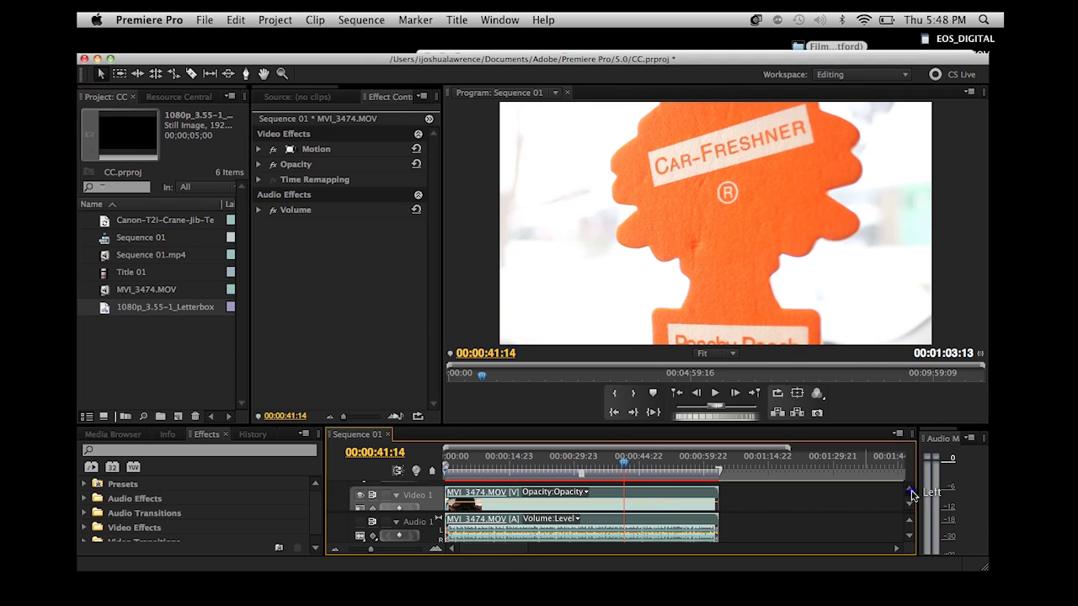
pyautogui.moveTo(118, 307); pyautogui.dragTo(459, 497)
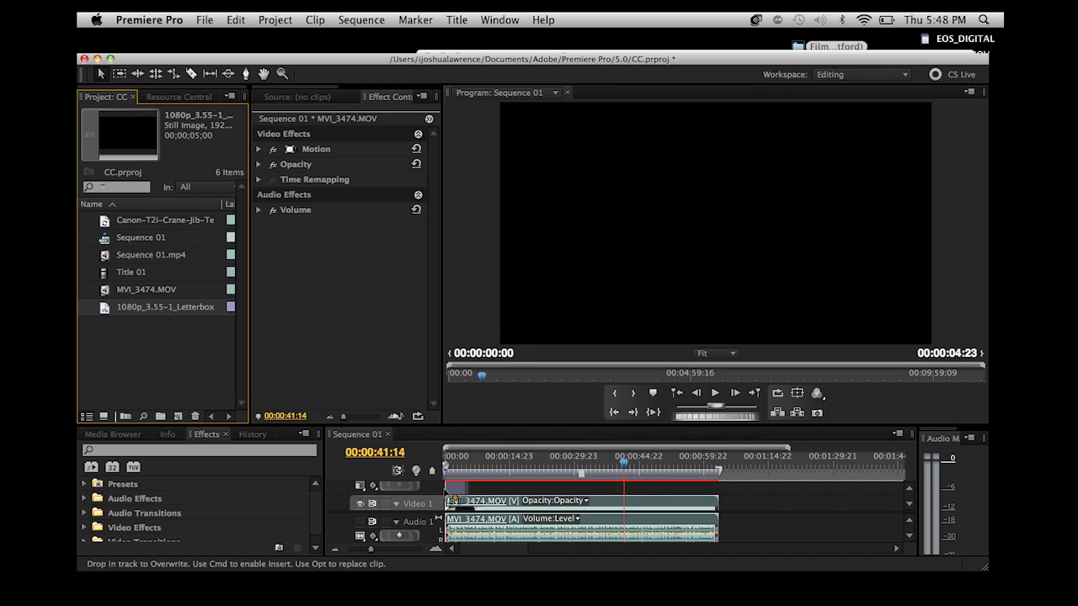
pyautogui.moveTo(459, 497); pyautogui.dragTo(721, 497)
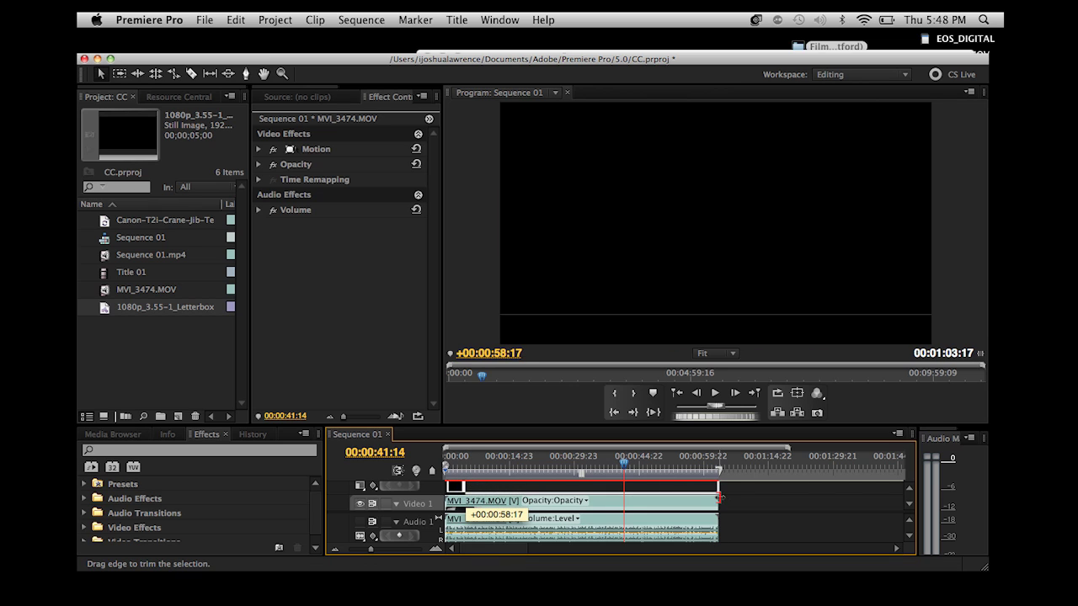
pyautogui.moveTo(722, 498); pyautogui.dragTo(717, 497)
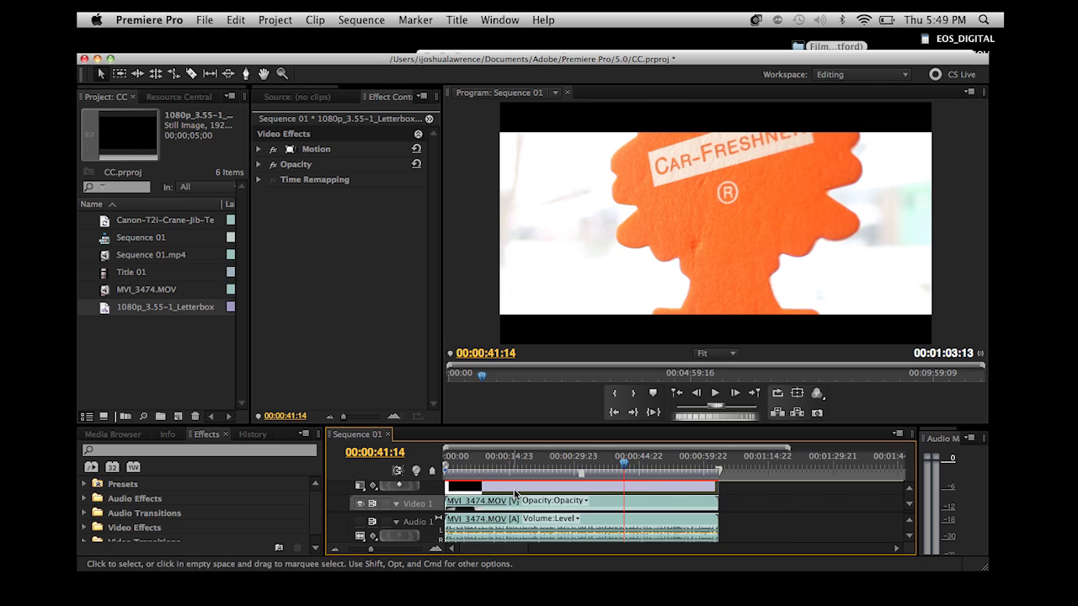
pyautogui.scroll(3, 909, 491)
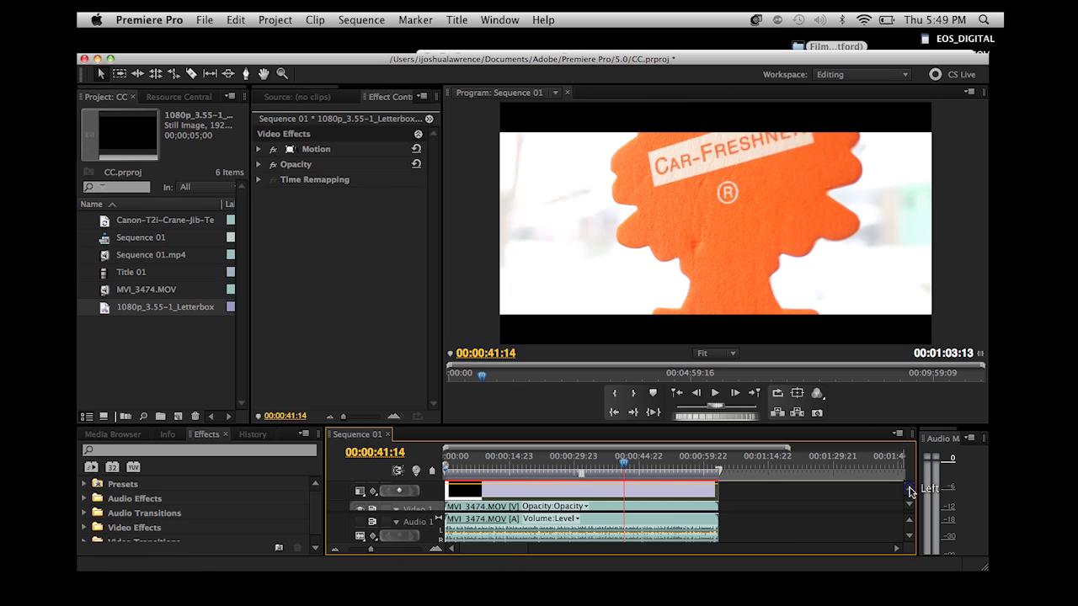
# Hide Video 2 output, select MVI_3474.MOV, expand its Motion properties and save the project.
pyautogui.click(361, 489)
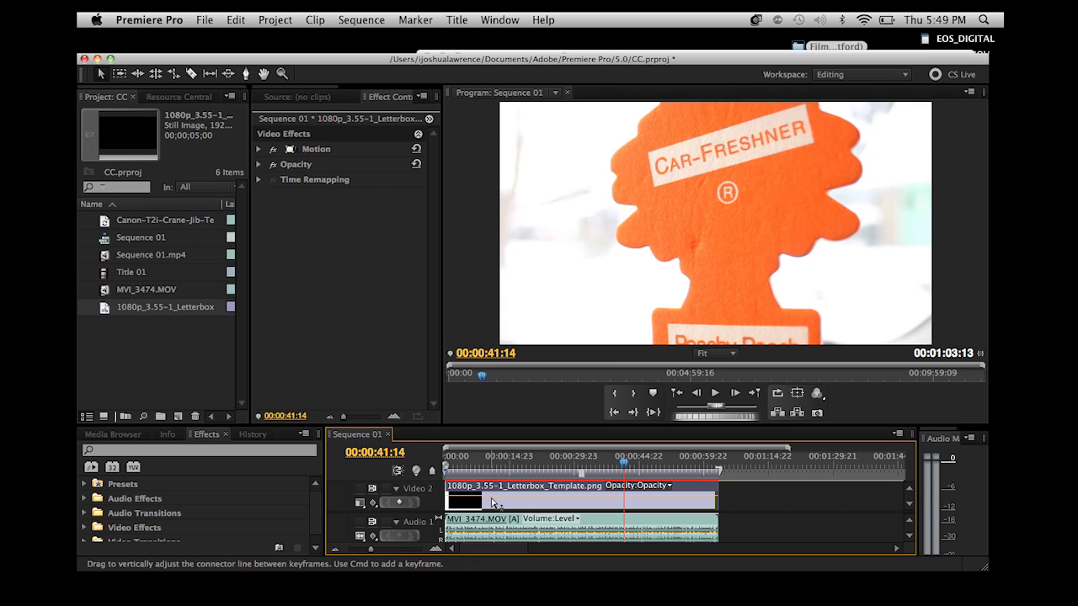
pyautogui.scroll(-3, 904, 505)
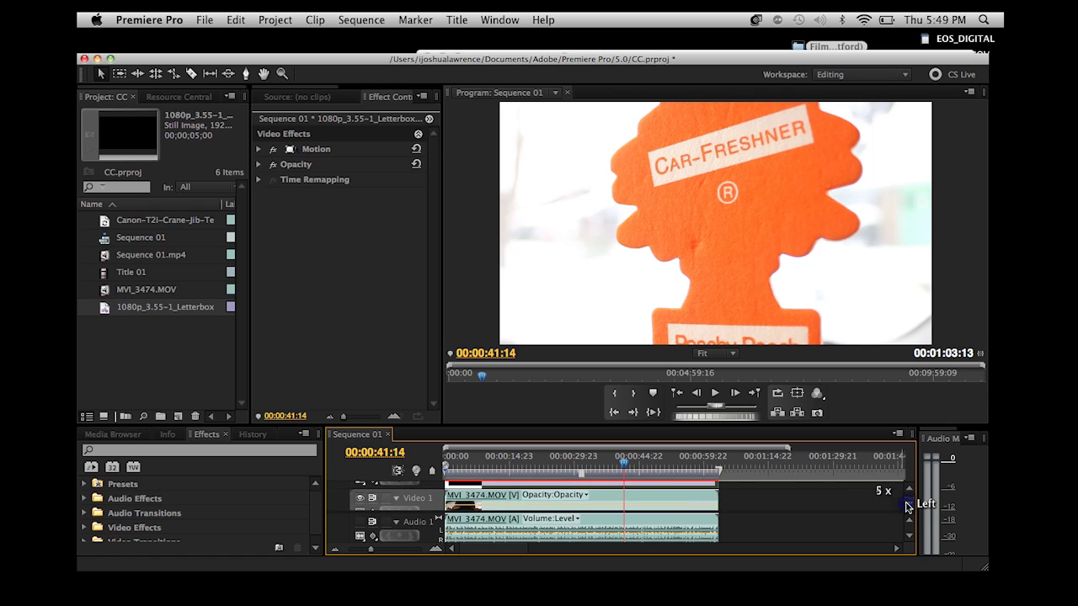
pyautogui.click(523, 509)
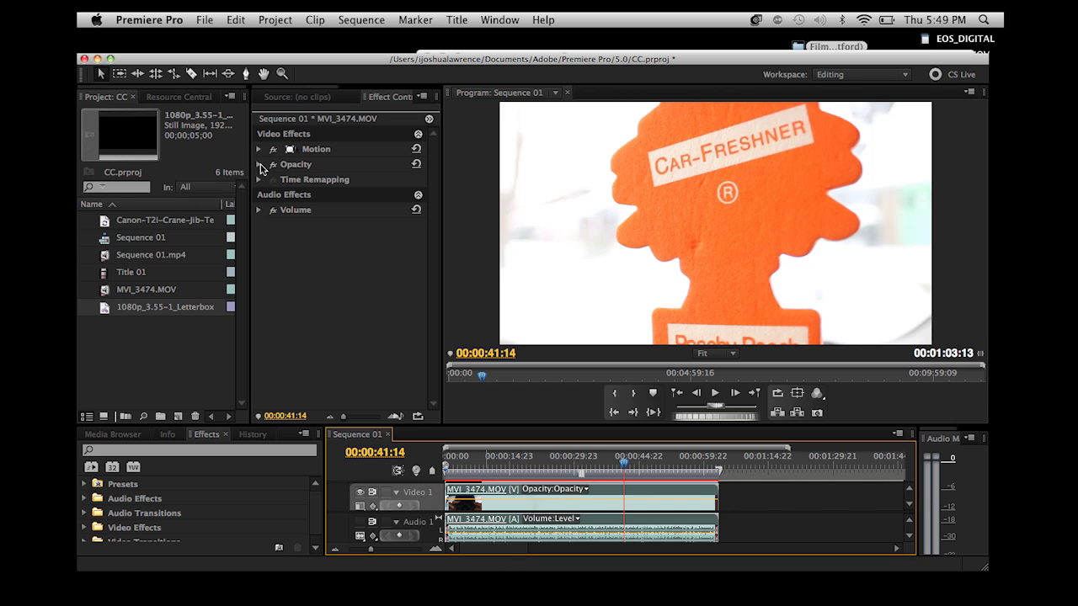
pyautogui.click(258, 149)
pyautogui.press('super+s')
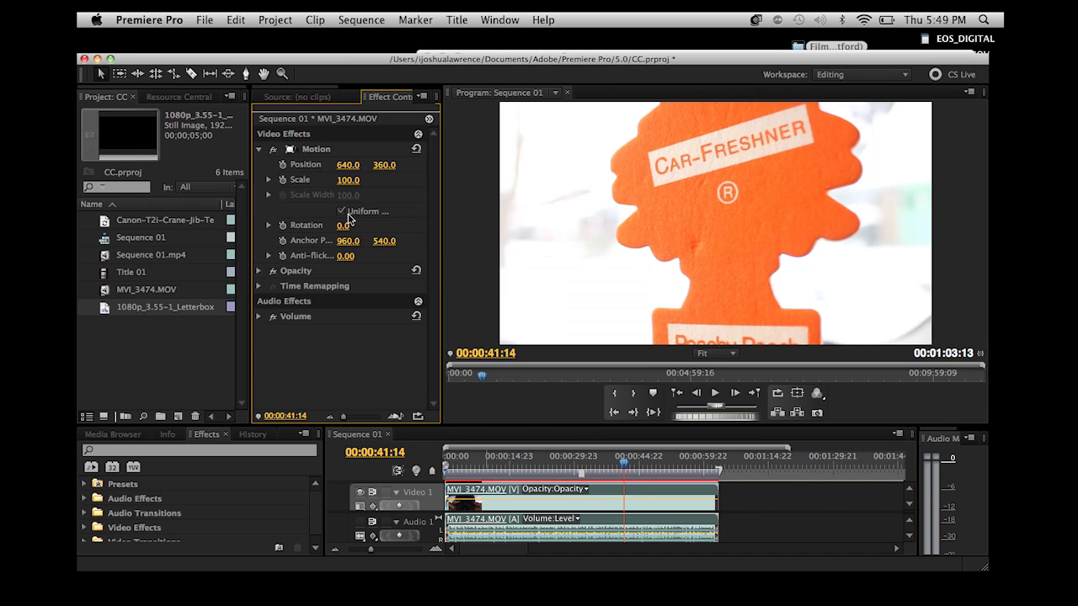
# Disable Uniform Scale and set Scale Height to 44%, after trying 60 and 32.
pyautogui.click(342, 212)
pyautogui.click(355, 184)
pyautogui.write('60')
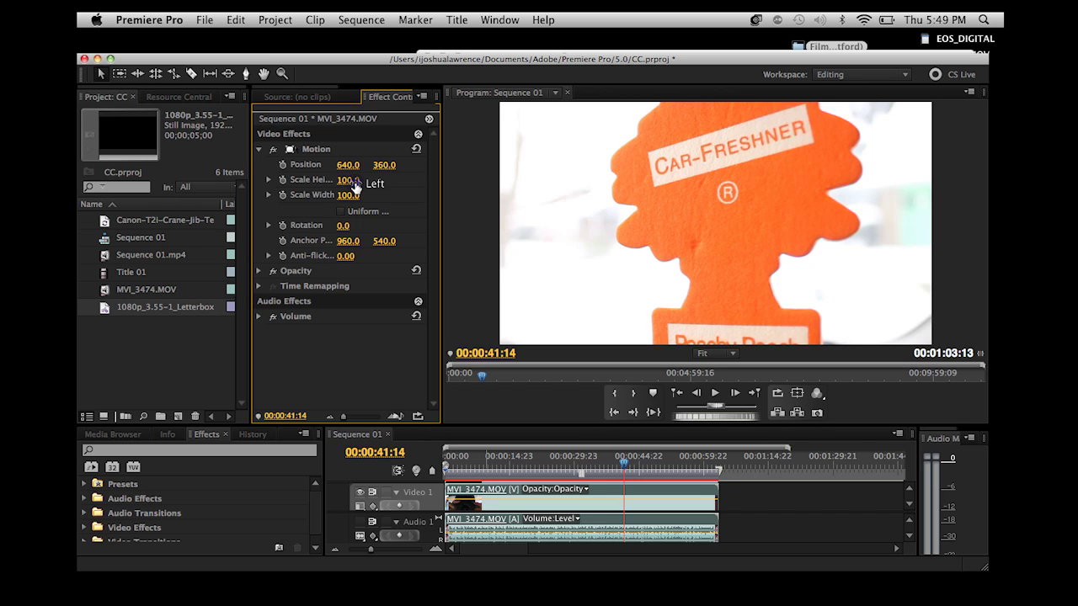
pyautogui.press('Return')
pyautogui.click(346, 181)
pyautogui.write('32')
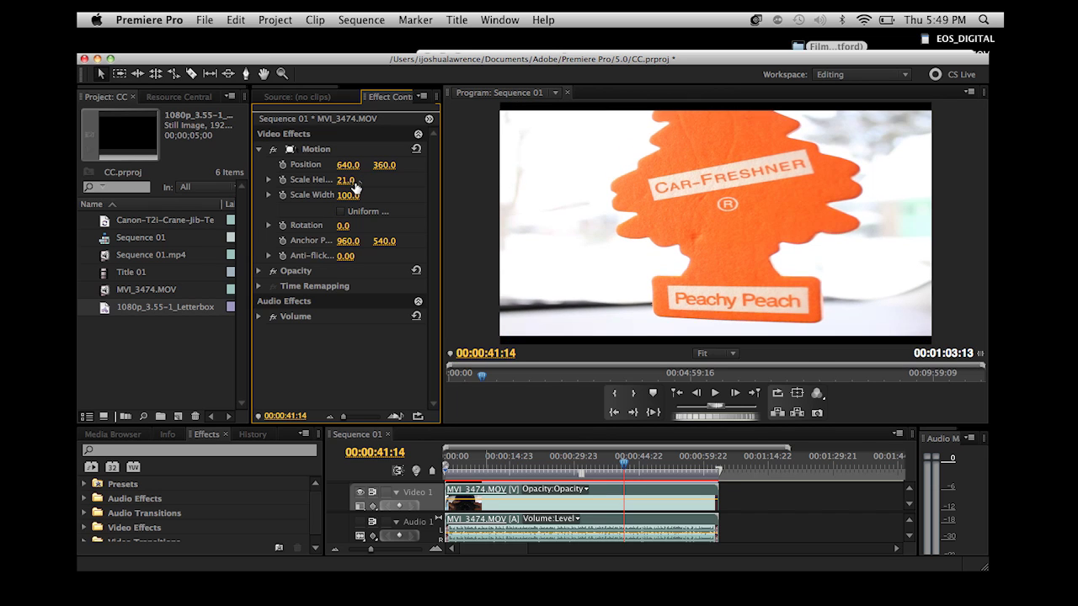
pyautogui.press('Return')
pyautogui.moveTo(355, 187); pyautogui.dragTo(355, 181)
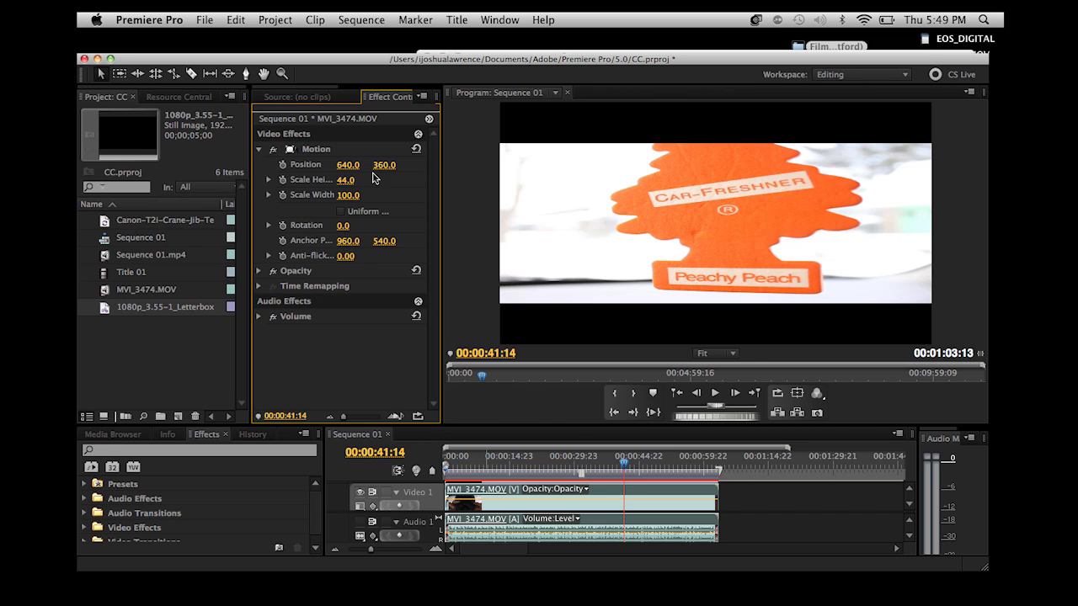
# Undo Scale Height back to 100% and turn the Video 2 letterbox track's output back on.
pyautogui.click(205, 19)
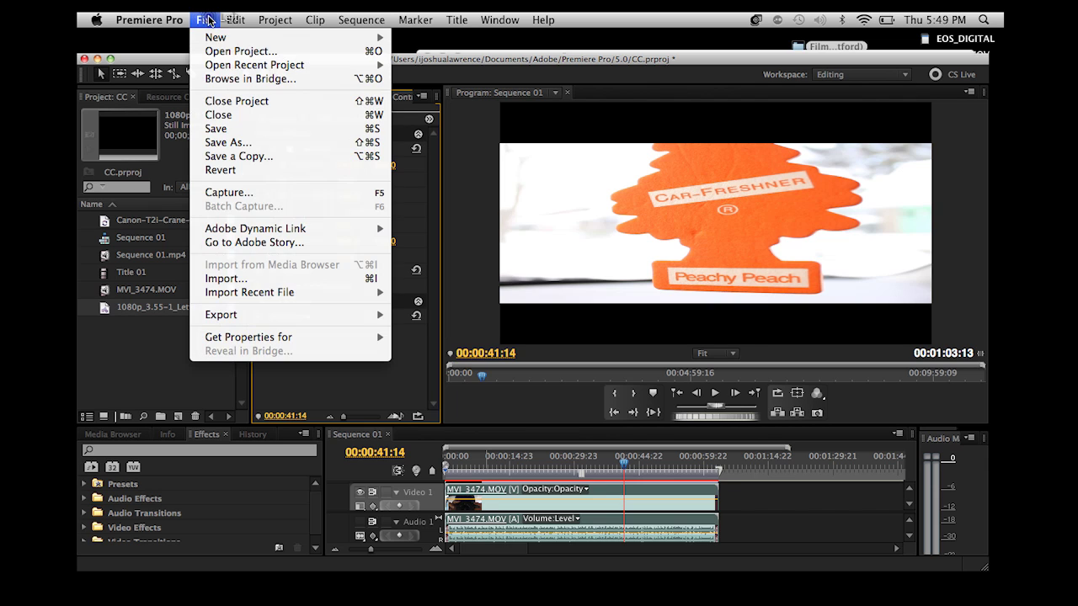
pyautogui.click(236, 37)
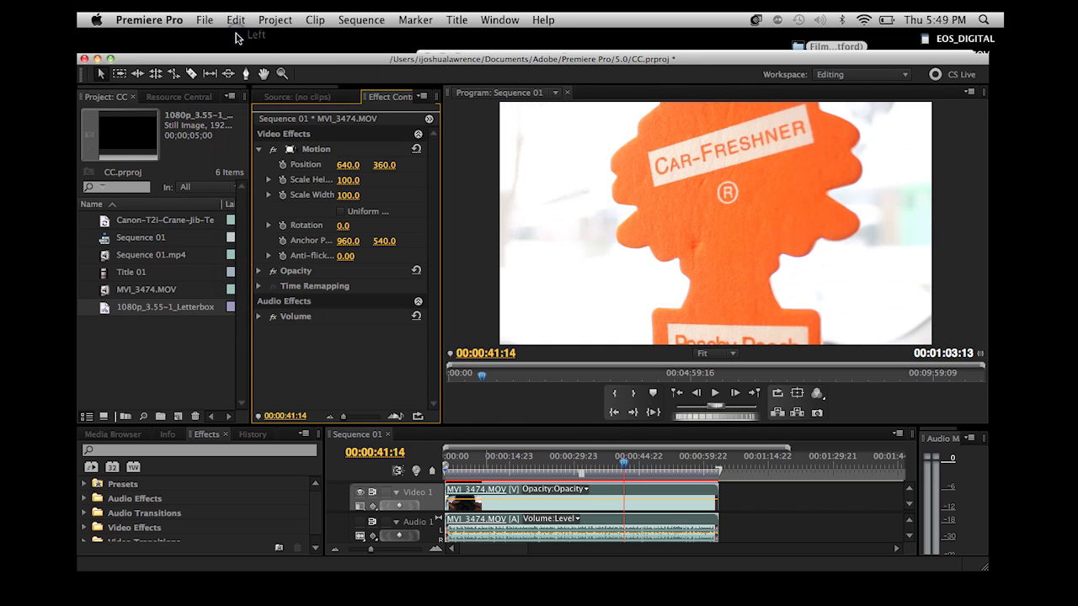
pyautogui.click(909, 487)
pyautogui.click(908, 487)
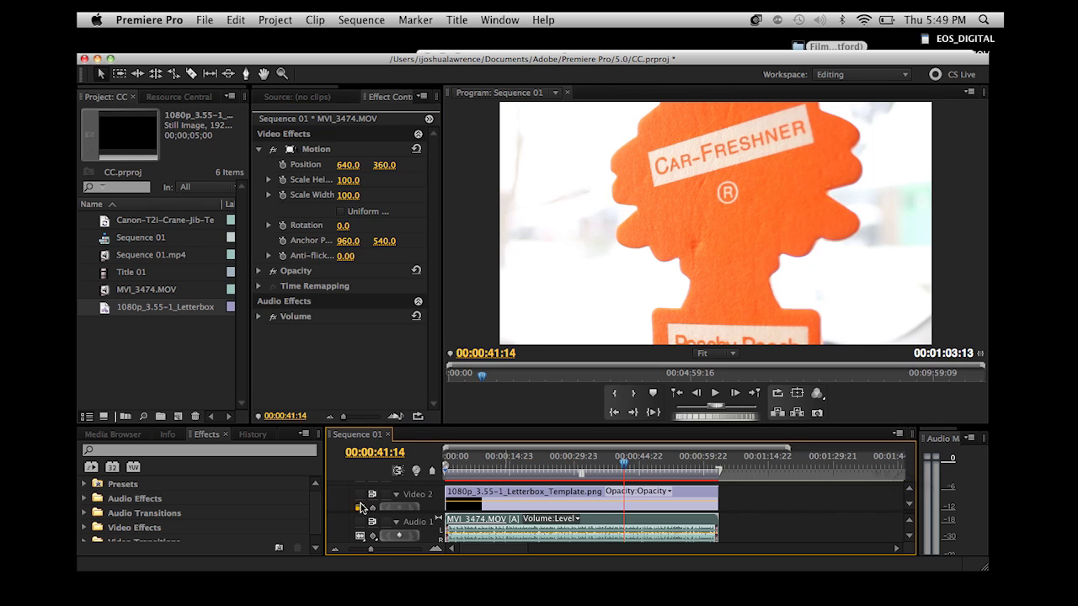
pyautogui.click(359, 494)
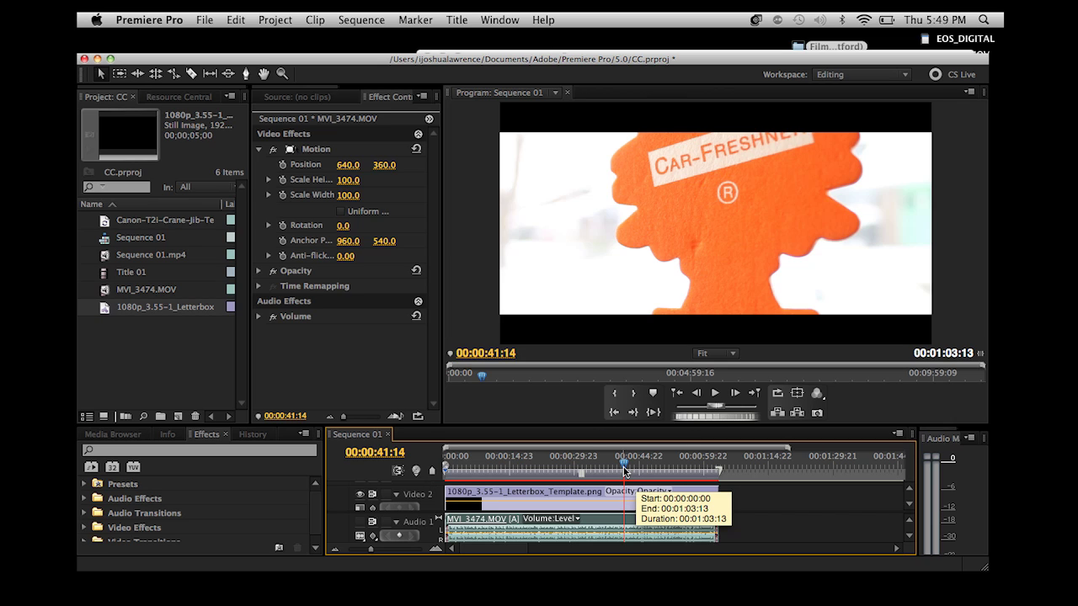
# Minimize Premiere, Quick Look the template pack folder, then close the template folder window.
pyautogui.click(97, 59)
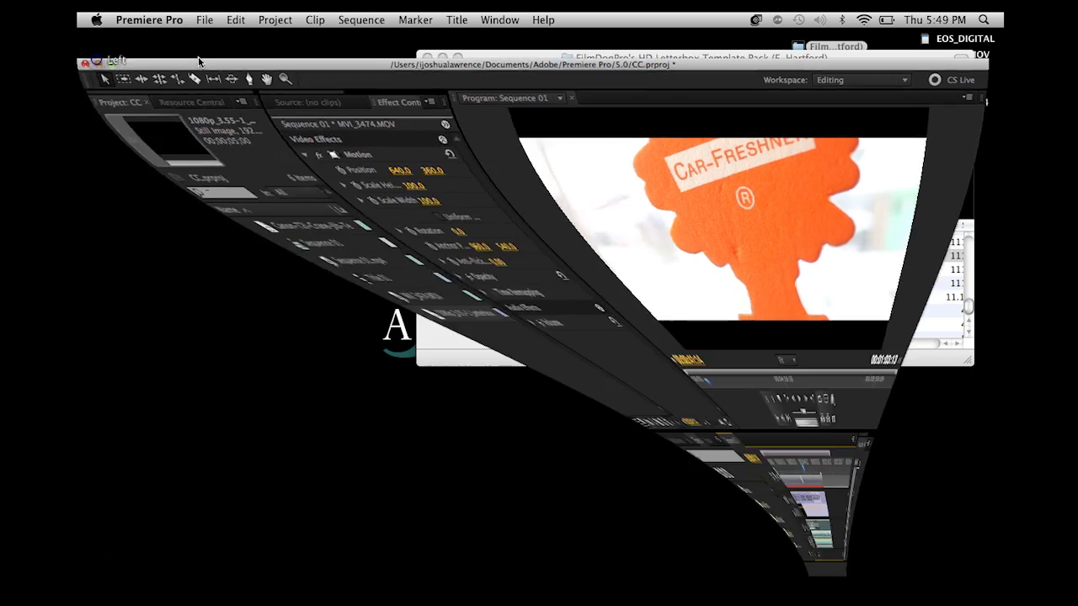
pyautogui.moveTo(512, 61); pyautogui.dragTo(255, 50)
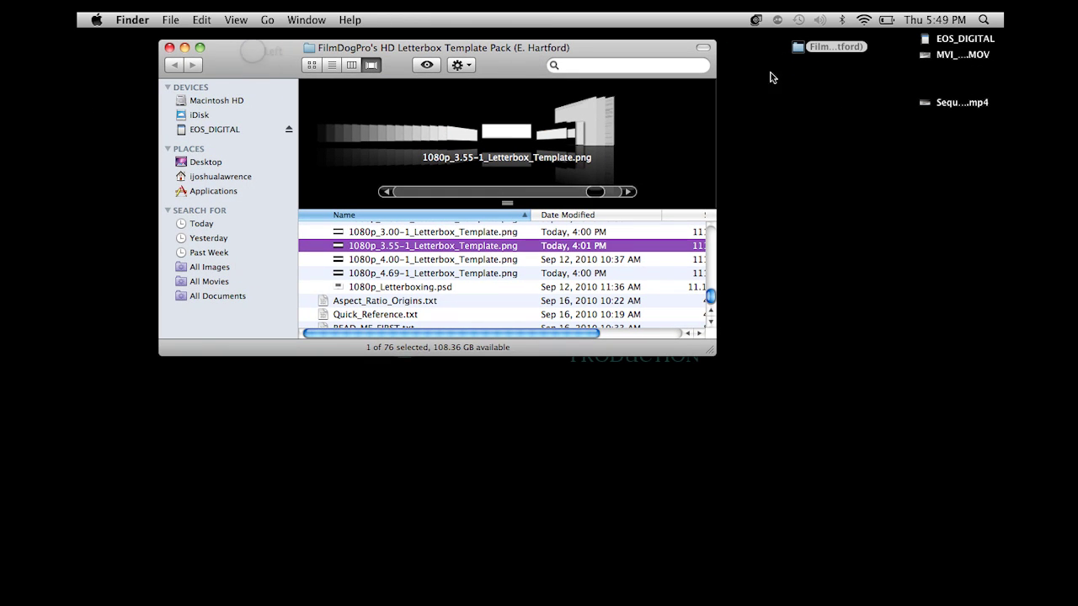
pyautogui.click(834, 47)
pyautogui.press('space')
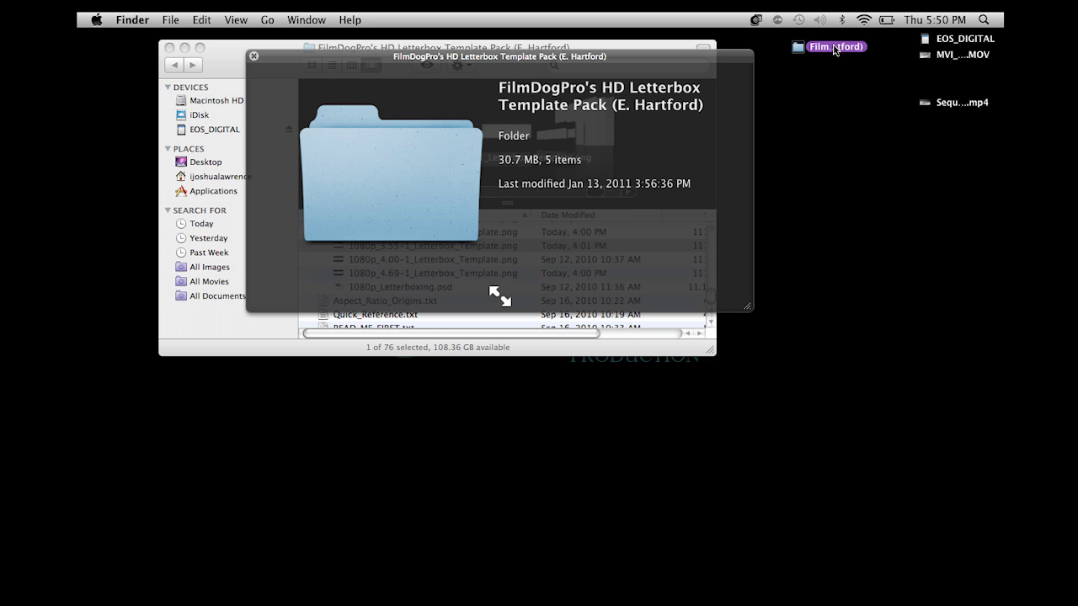
pyautogui.click(254, 56)
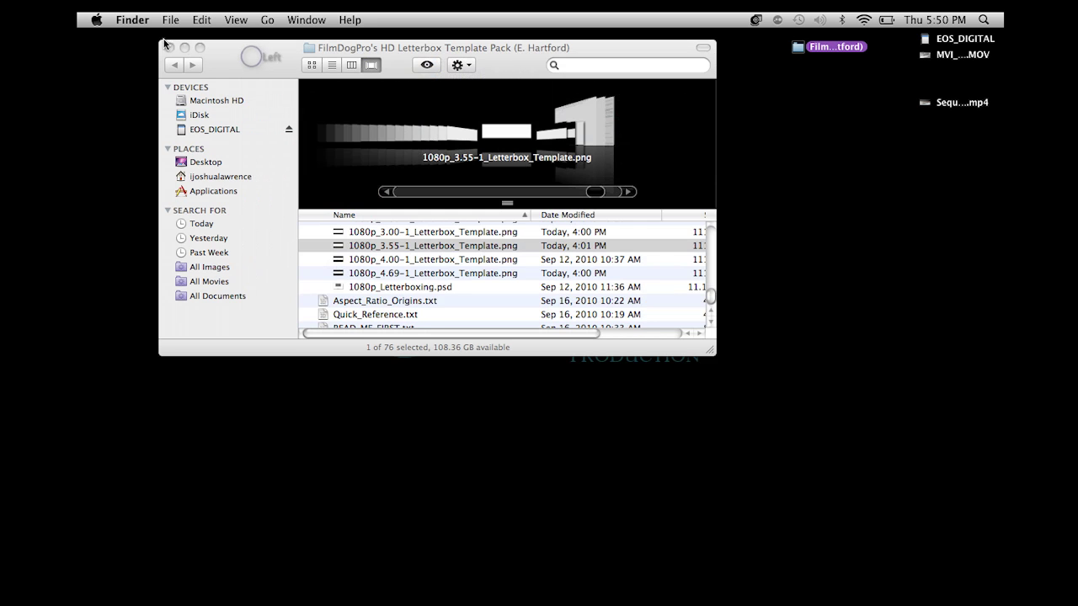
pyautogui.click(170, 48)
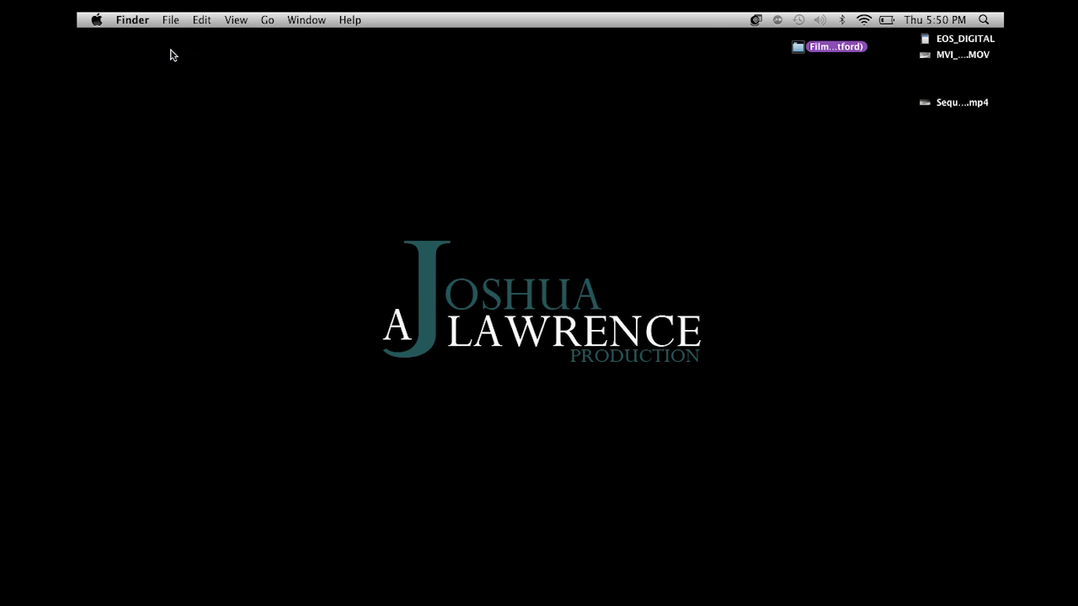